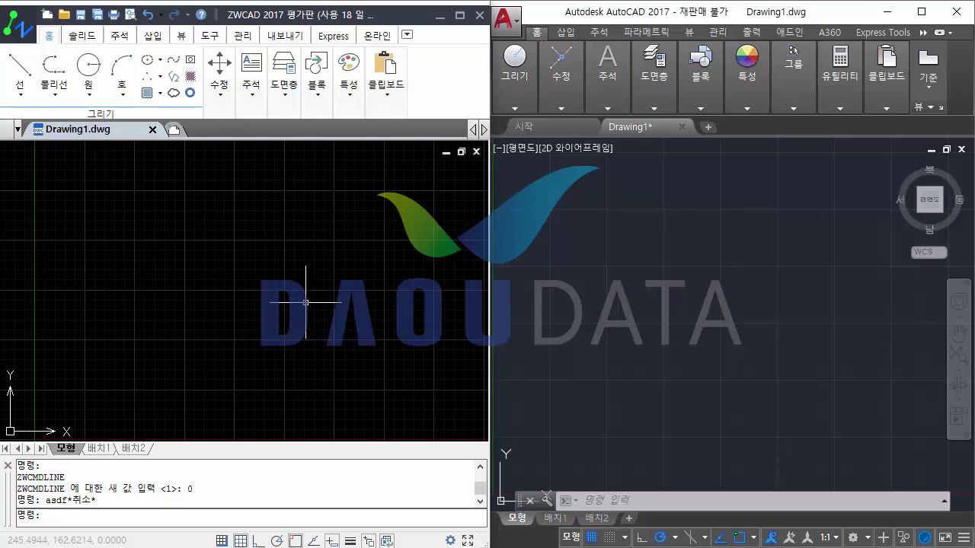
Step: Set ZWCMDLINE to 1 in ZWCAD and type tr to see its command suggestions
left_click(300, 266)
key("Escape")
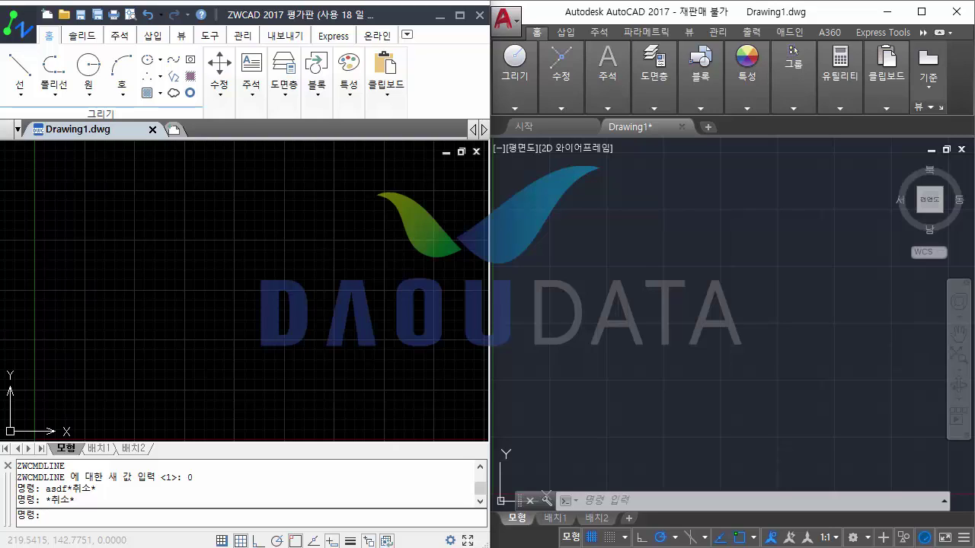
key("Return")
type("tr")
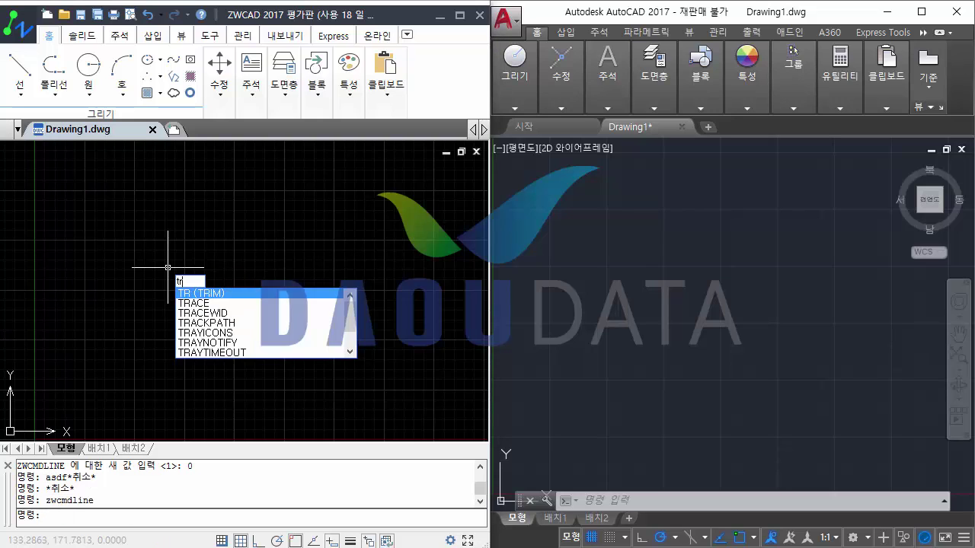
Step: Compare the tr autocomplete lists in AutoCAD and ZWCAD, cancelling each entry with Esc
left_click(668, 233)
type("tr")
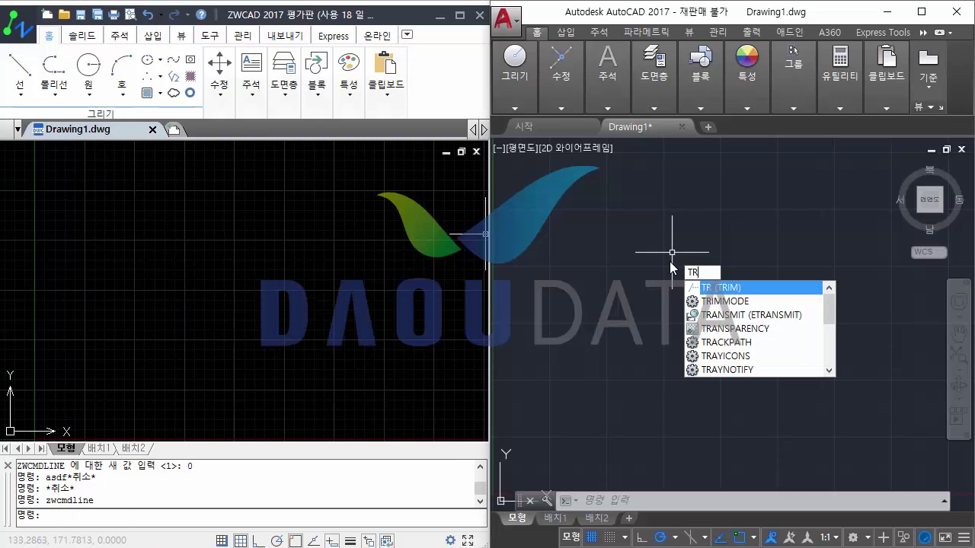
key("Escape")
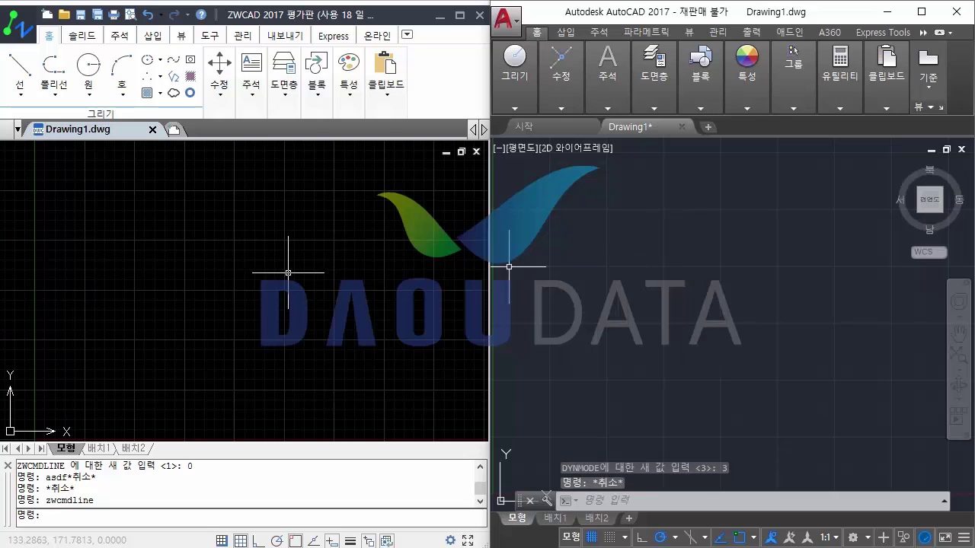
left_click(249, 255)
left_click(226, 305)
type("tr")
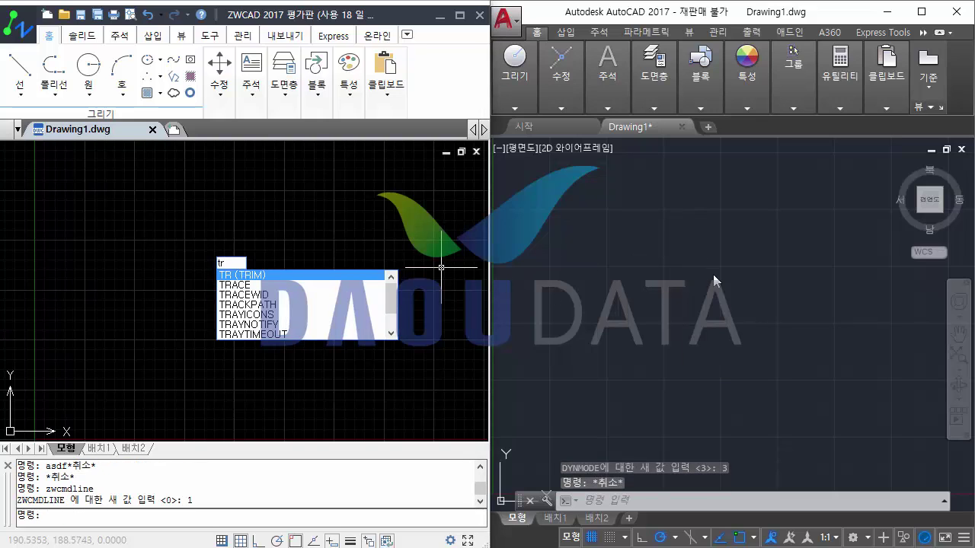
left_click(711, 279)
type("tr")
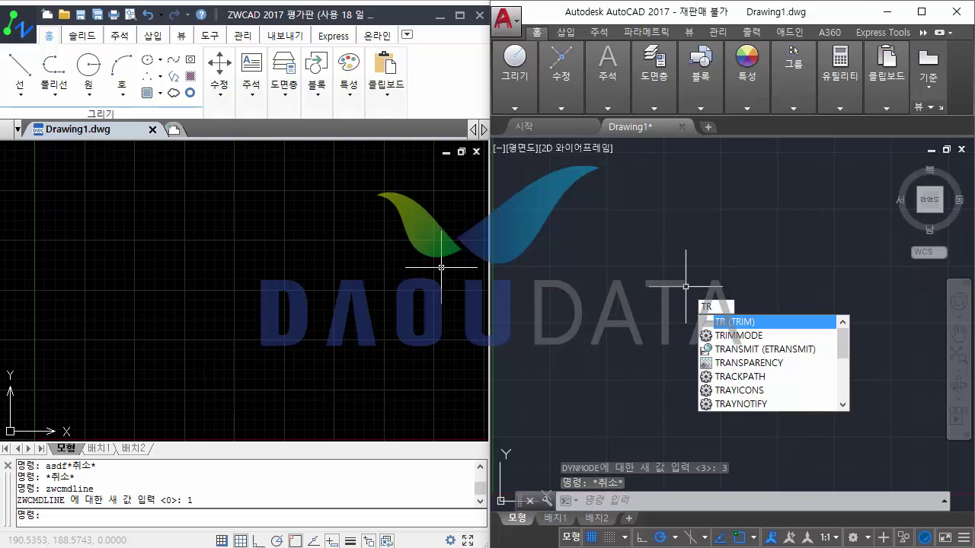
key("Escape")
key("Escape")
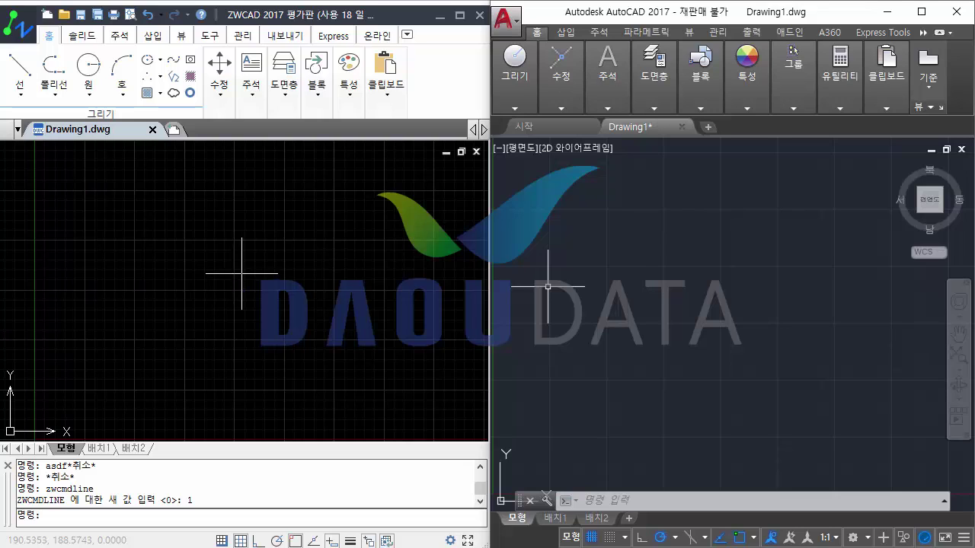
left_click(215, 237)
key("Escape")
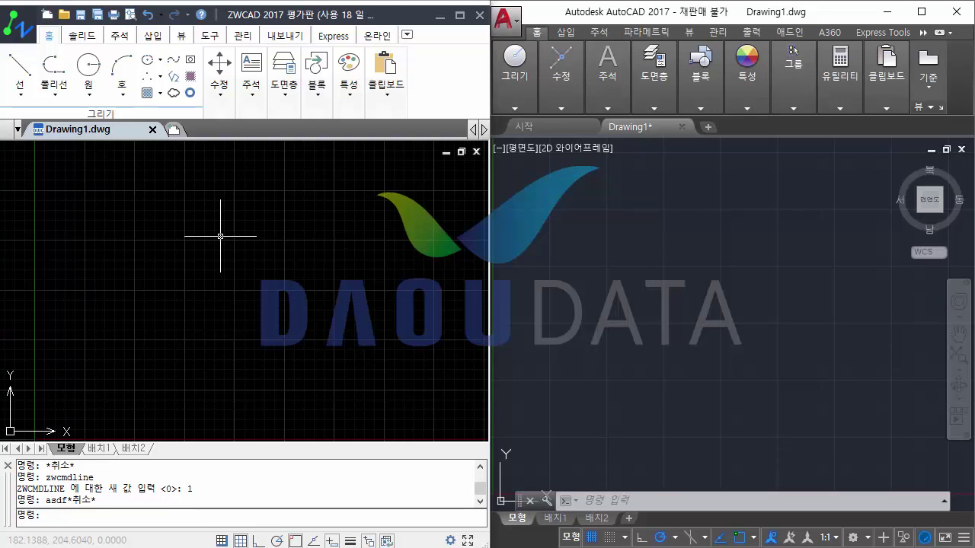
type("l")
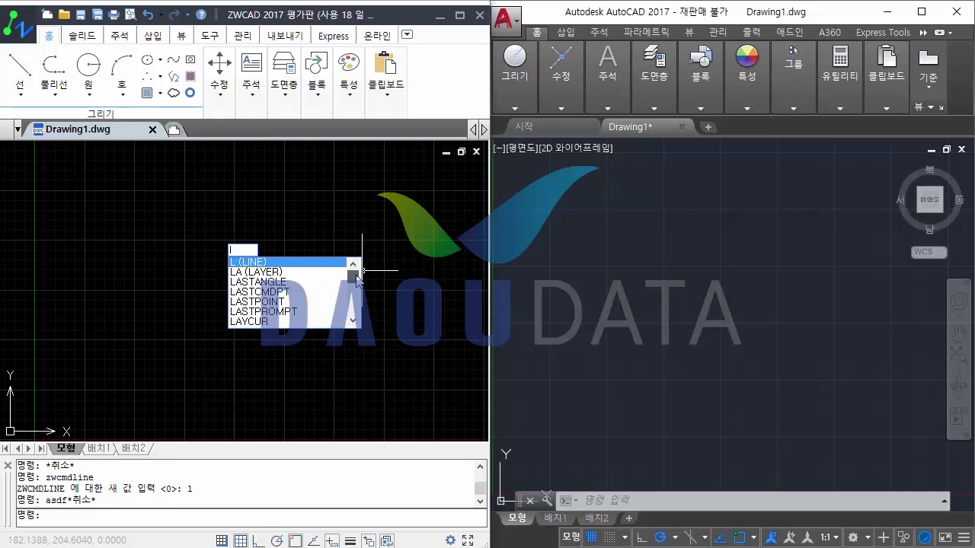
mouse_move(353, 276)
left_mouse_down()
mouse_move(356, 302)
mouse_move(358, 272)
left_mouse_up()
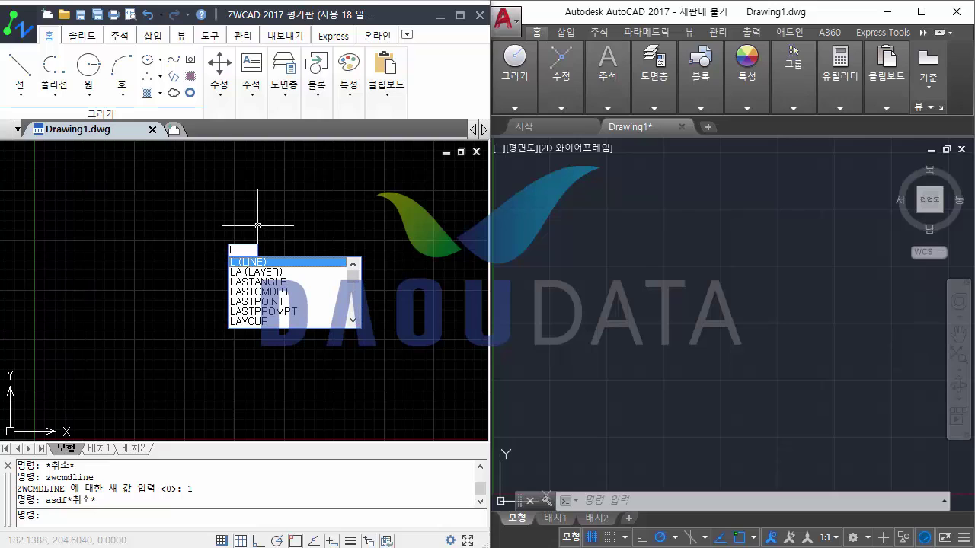
key("Escape")
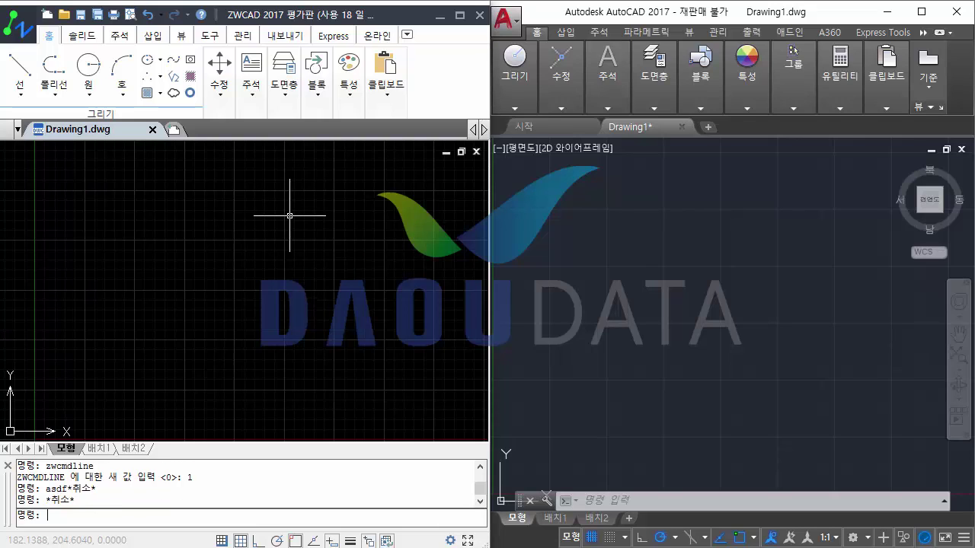
key("Escape")
left_click_drag(289, 215, 249, 299)
type("l")
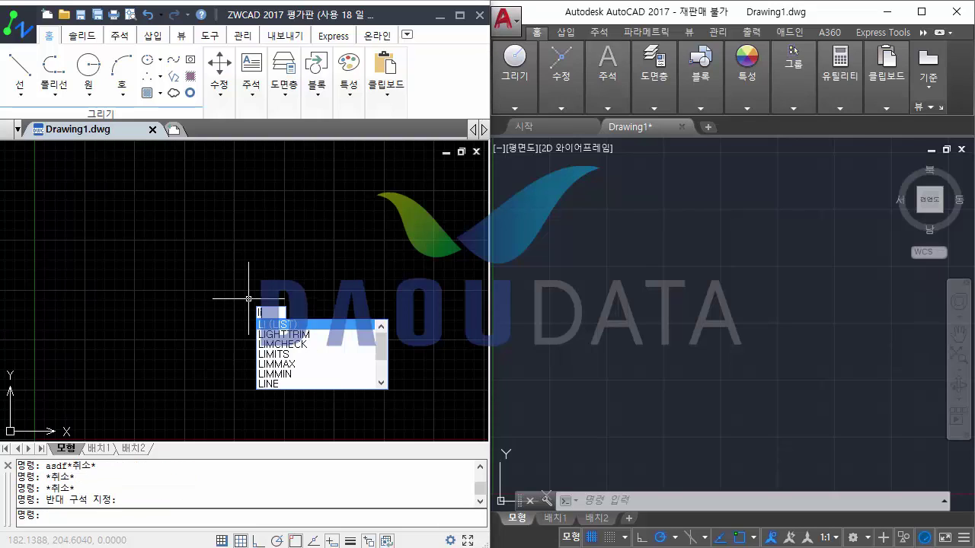
type("w")
key("BackSpace")
key("BackSpace")
key("Escape")
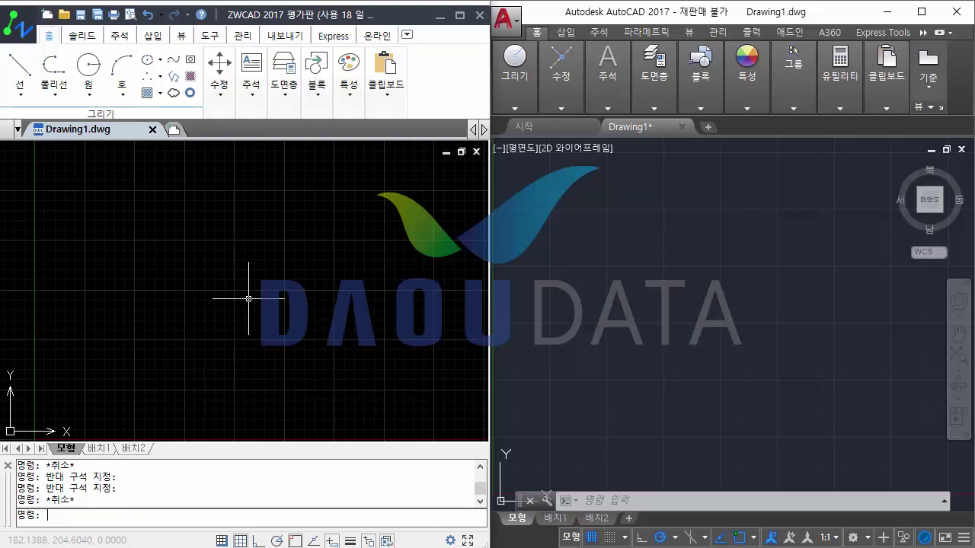
key("Escape")
type("in")
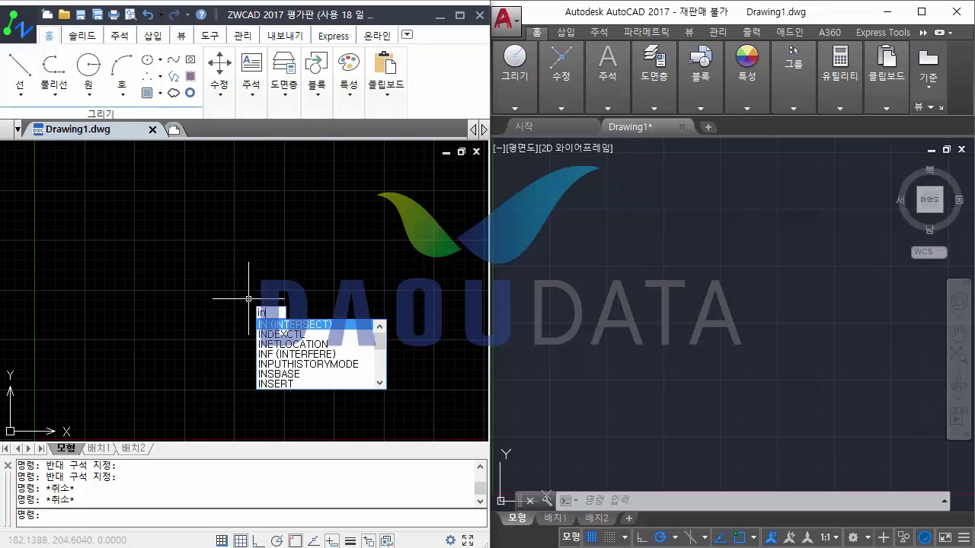
scroll(313, 327, "down", 3)
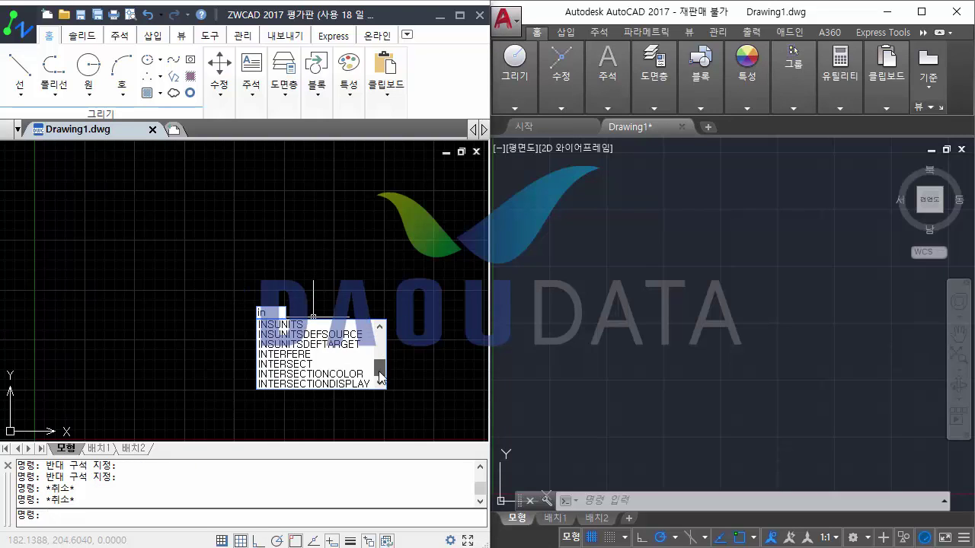
key("Escape")
key("Escape")
key("Escape")
key("Escape")
key("Escape")
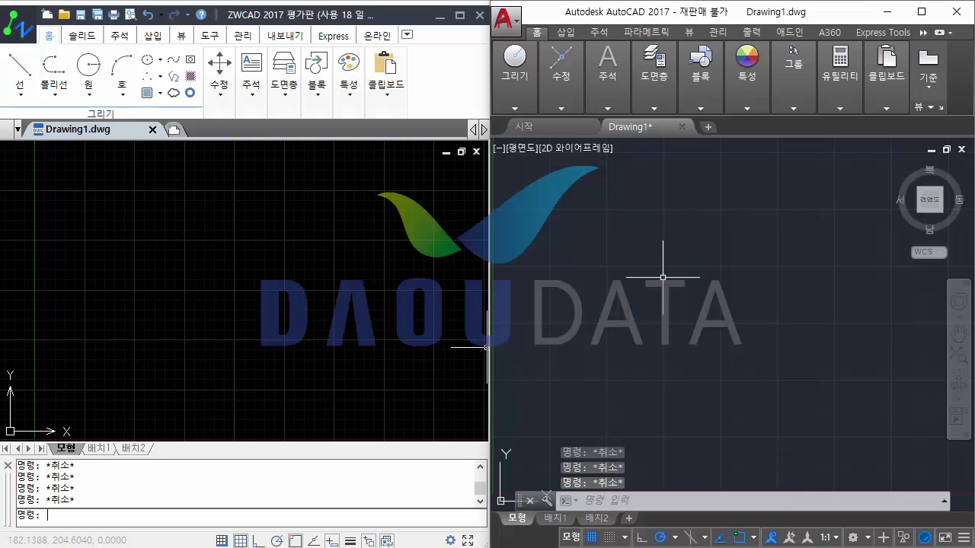
type("LINE")
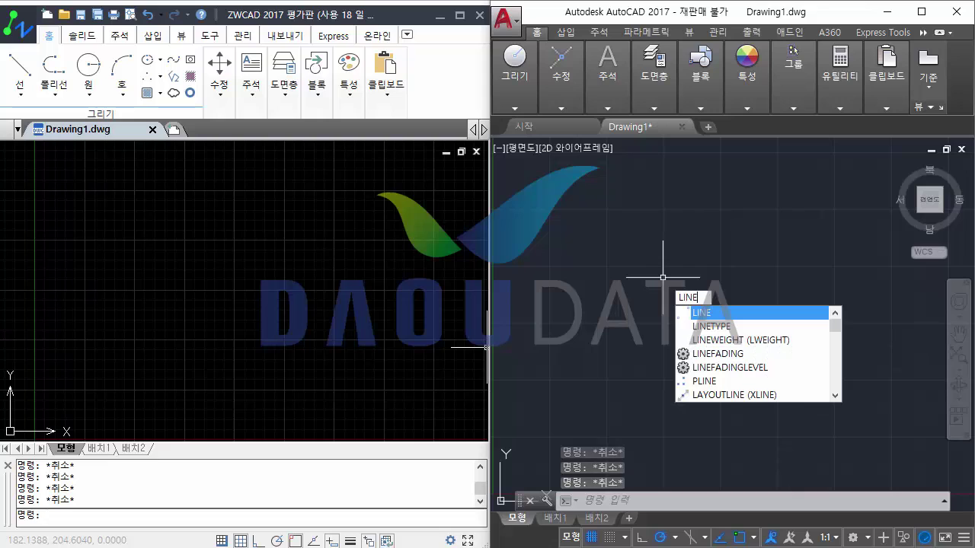
scroll(835, 332, "down", 1)
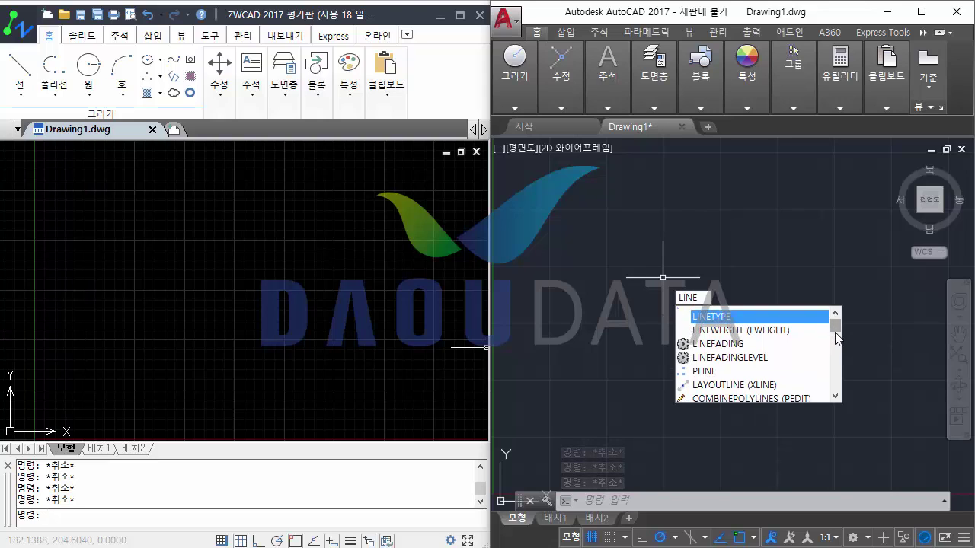
scroll(836, 333, "down", 4)
scroll(836, 333, "down", 2)
scroll(835, 333, "down", 3)
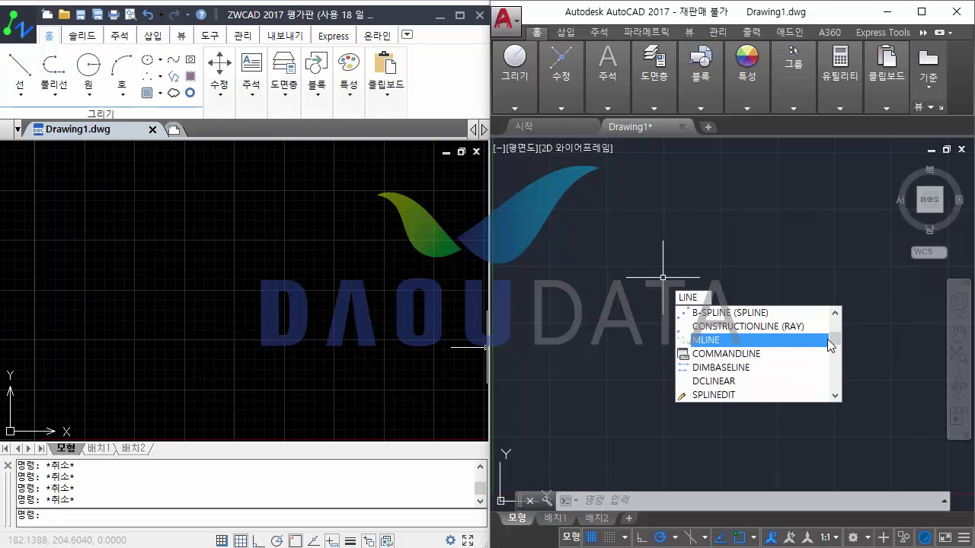
left_click_drag(828, 339, 834, 361)
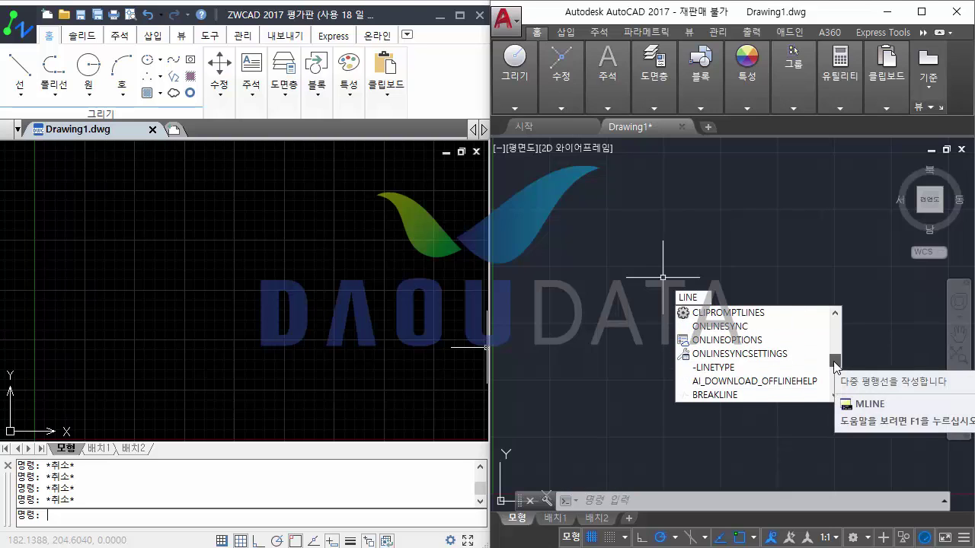
key("Escape")
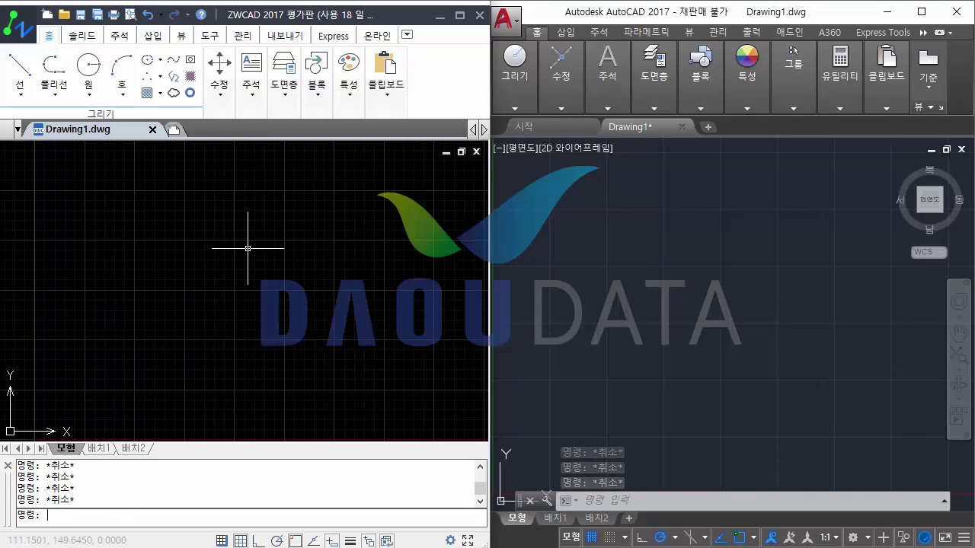
type("zwcm")
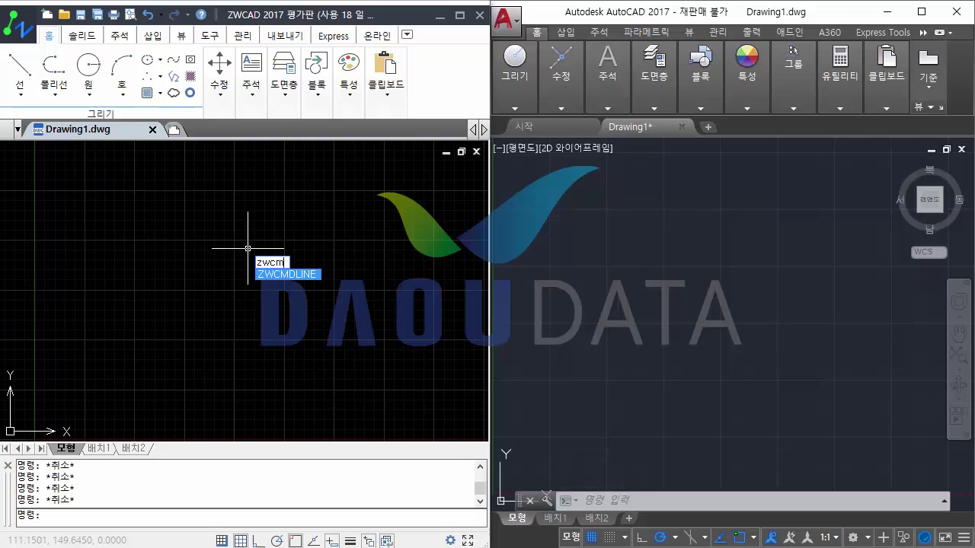
type("d")
type("line")
key("Return")
type("0")
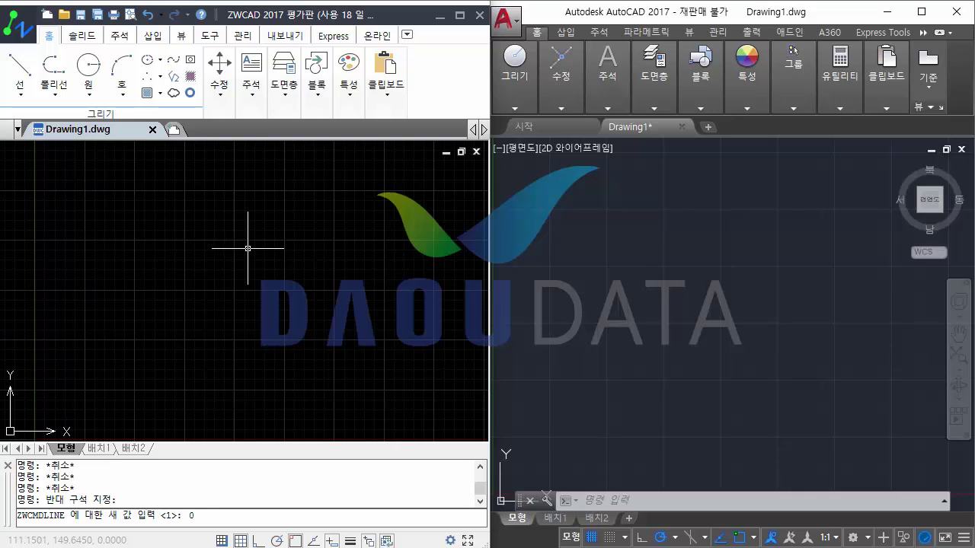
key("Return")
type("line")
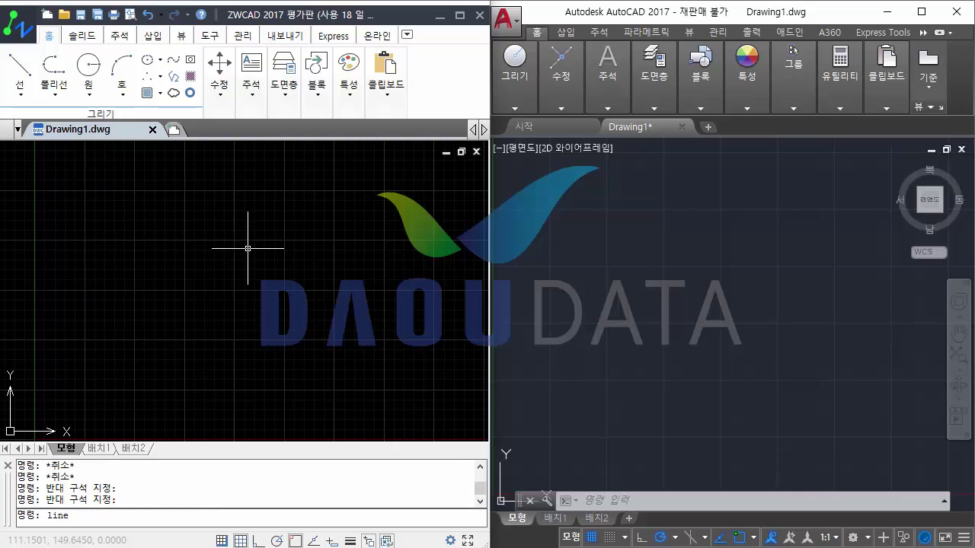
key("Escape")
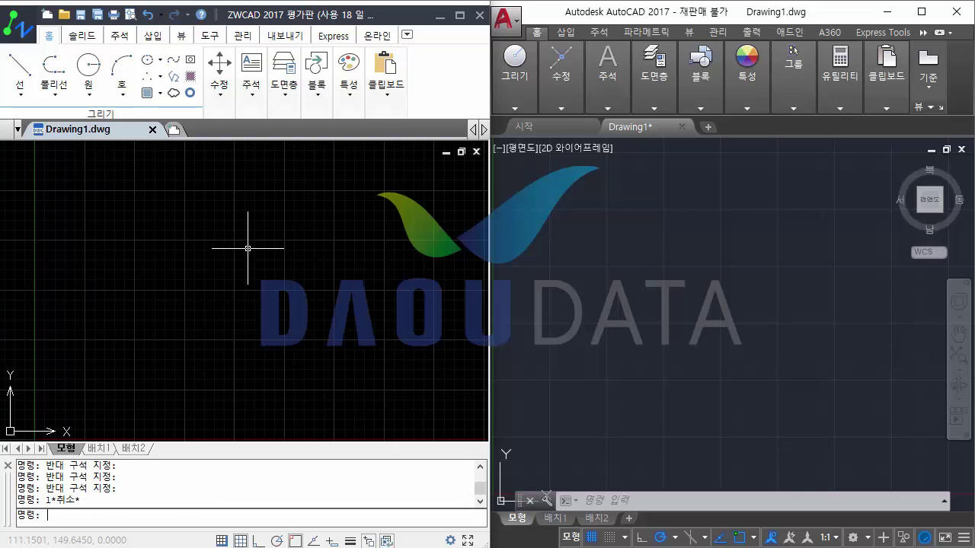
type("zwcm")
type("ine")
key("Return")
key("Escape")
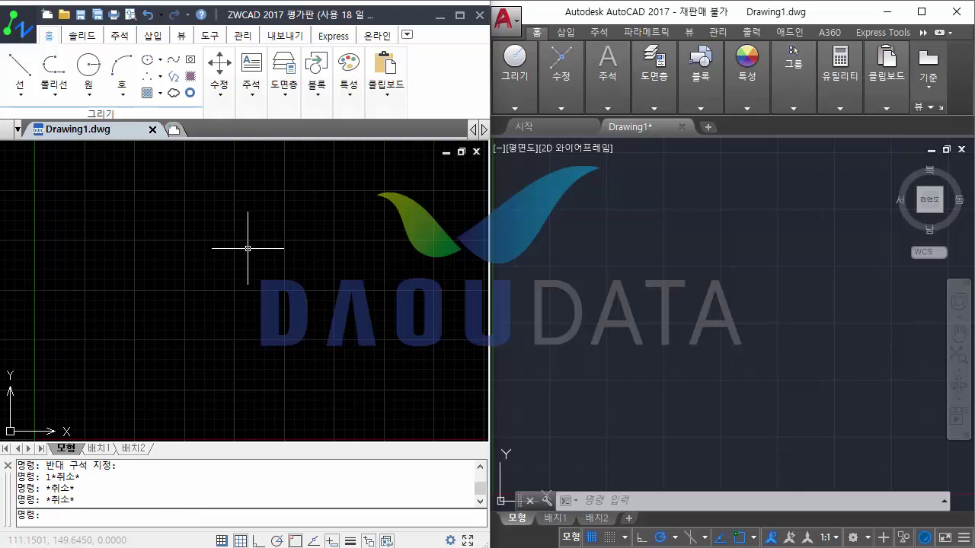
type("line")
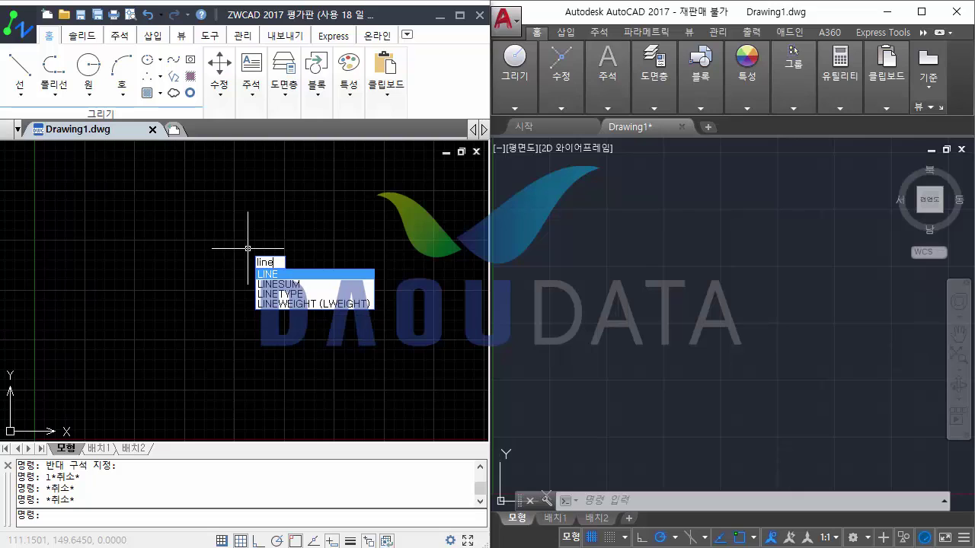
key("Escape")
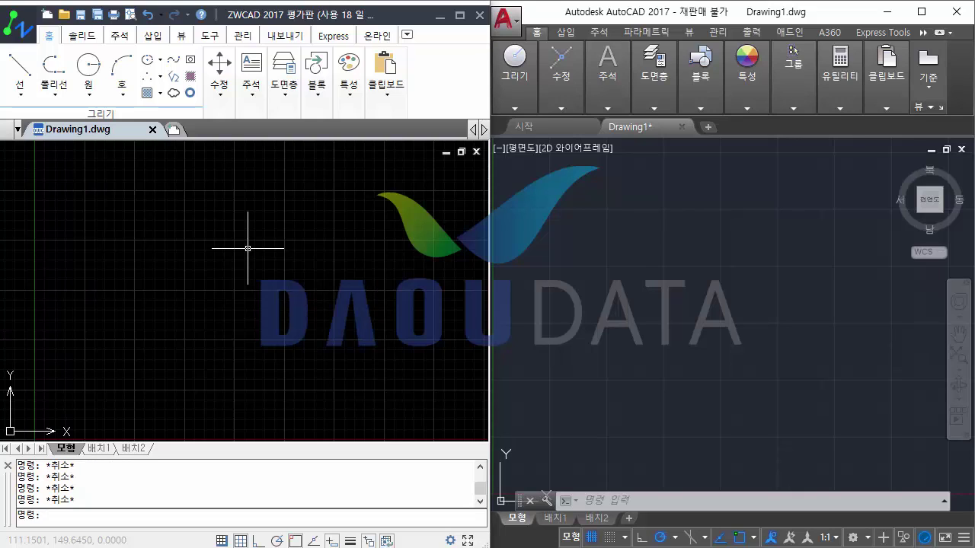
Step: Review AutoCAD's command-line Input Search Options and close them unchanged
left_click(547, 500)
left_click(617, 544)
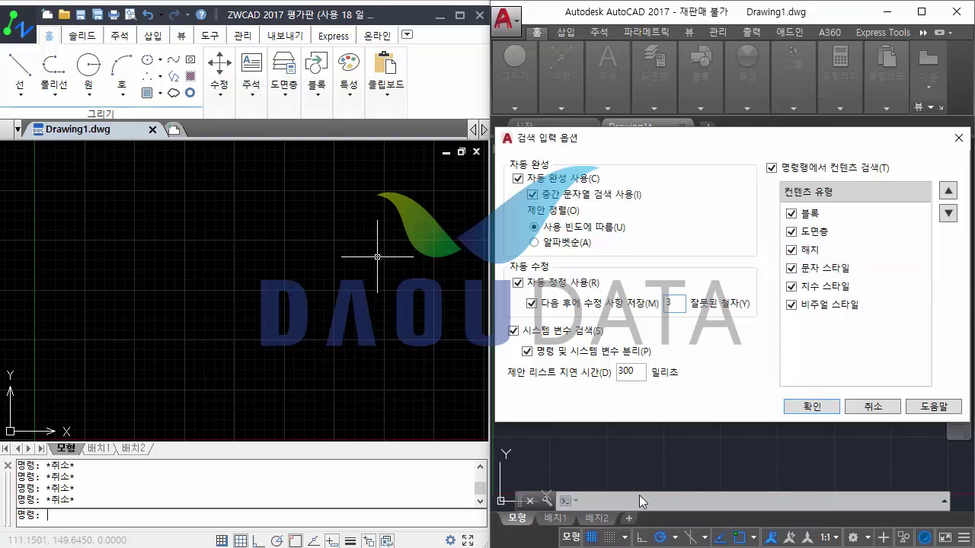
key("Escape")
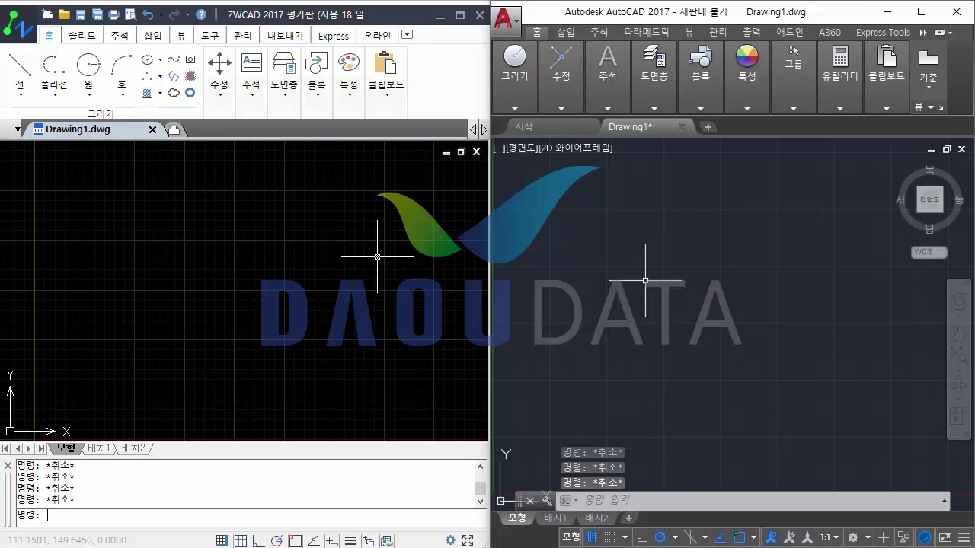
type("re")
Step: Draw a rectangle in AutoCAD with the rec command by picking two corners
left_click(629, 261)
type("rec")
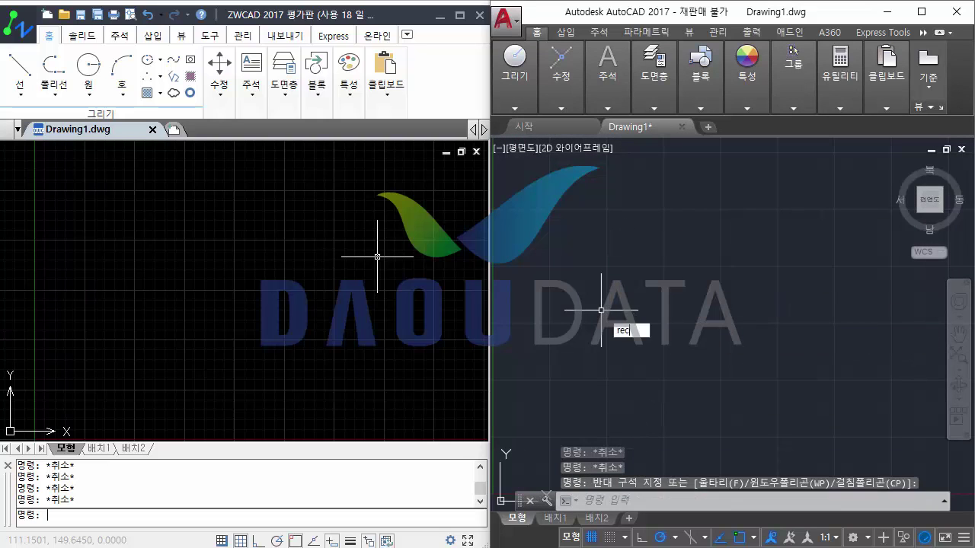
key("Return")
left_click(582, 259)
left_click(796, 408)
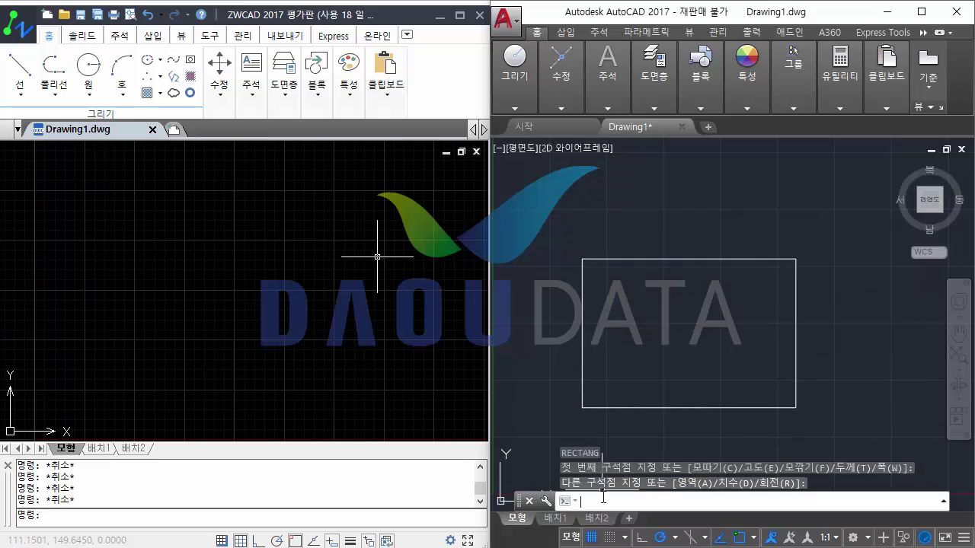
Step: Fill the rectangle with a SOLID hatch
type("solid")
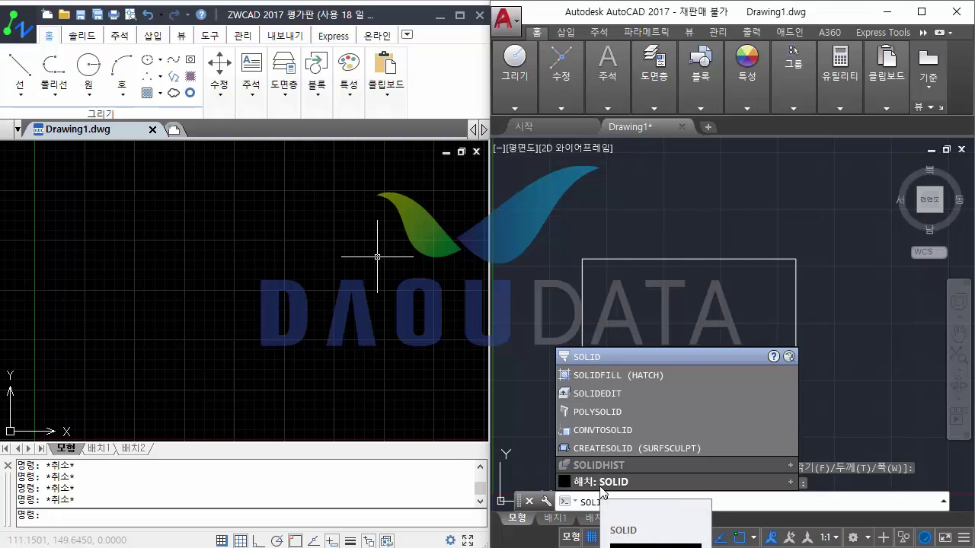
left_click(599, 483)
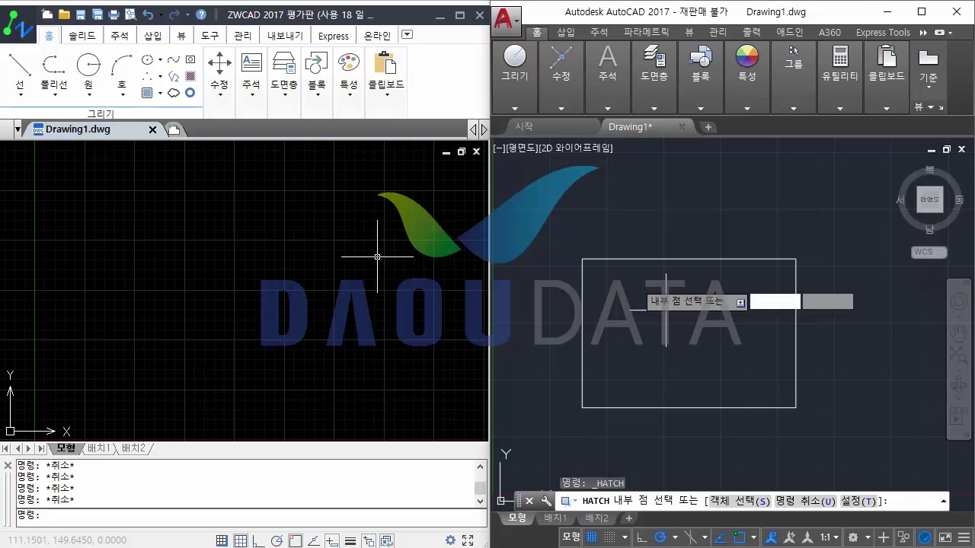
key("Return")
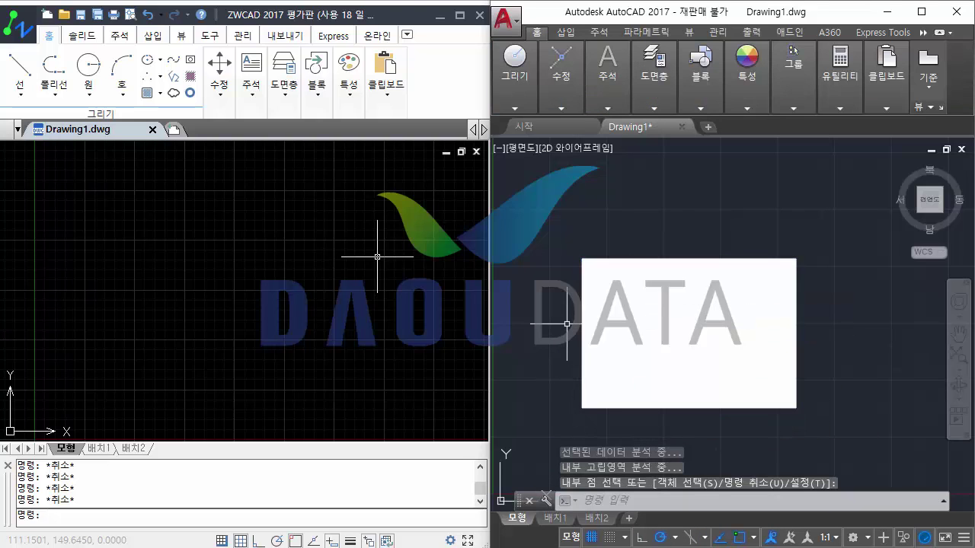
Step: Turn the filled rectangle and its outline into a block named 123
left_click_drag(644, 192, 618, 306)
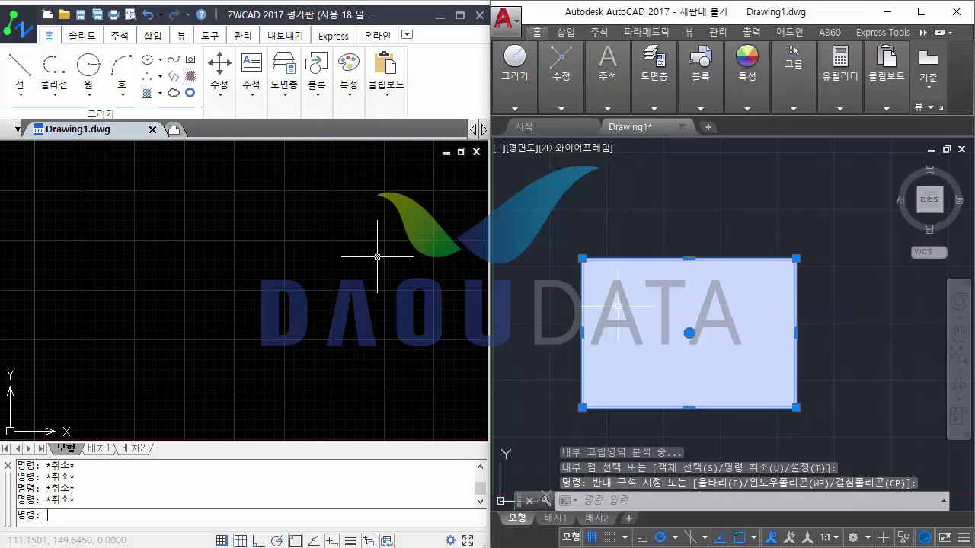
type("b")
key("Return")
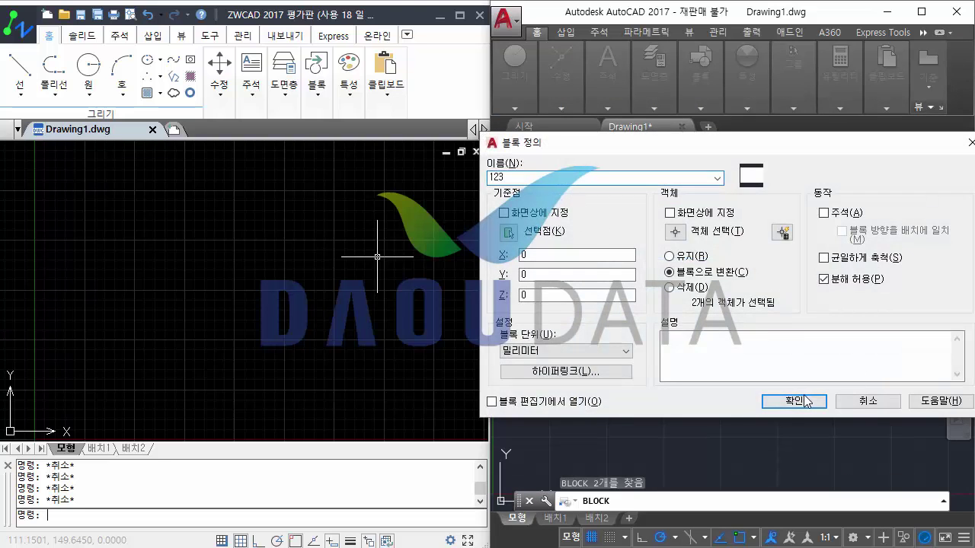
left_click(805, 401)
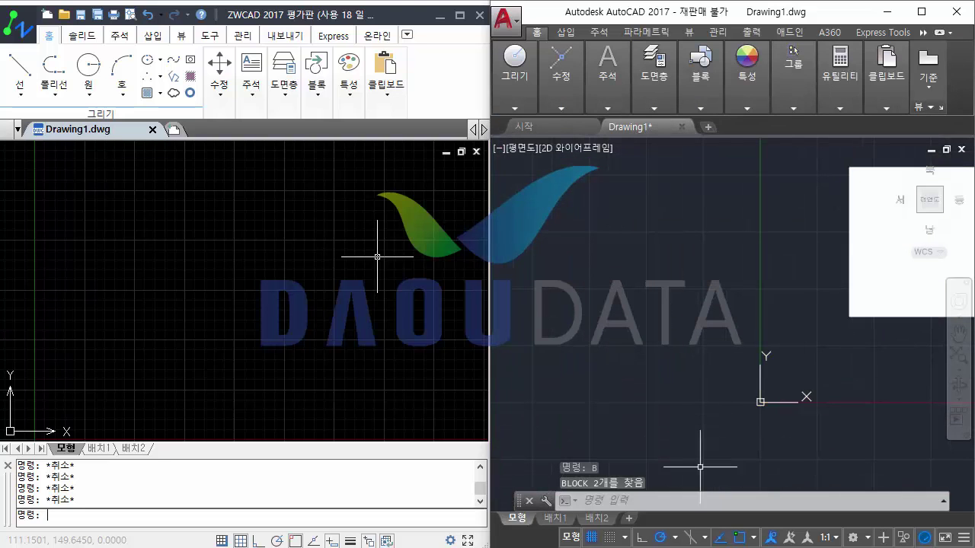
Step: Insert block 123 with default scale and rotation, then erase both rectangles and recentre the view
type("123")
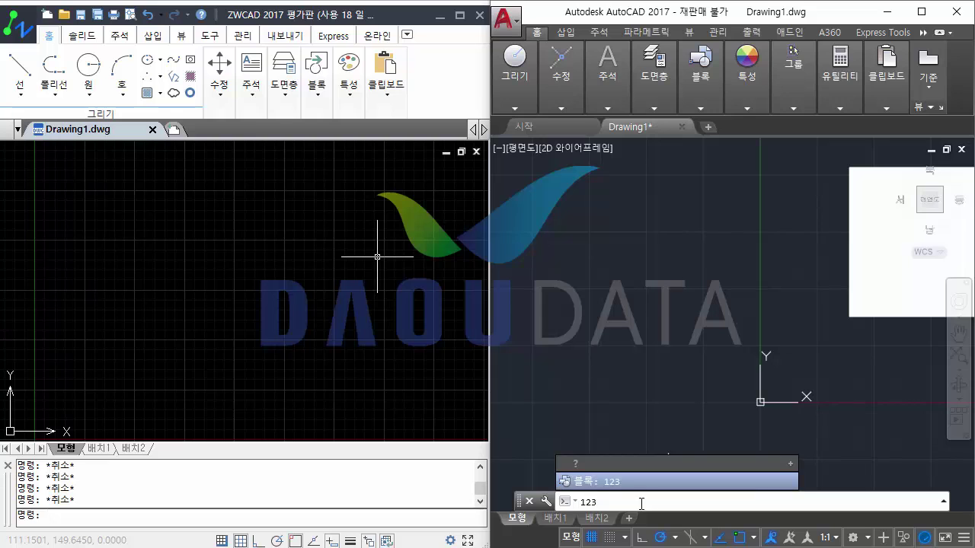
key("Return")
left_click(532, 336)
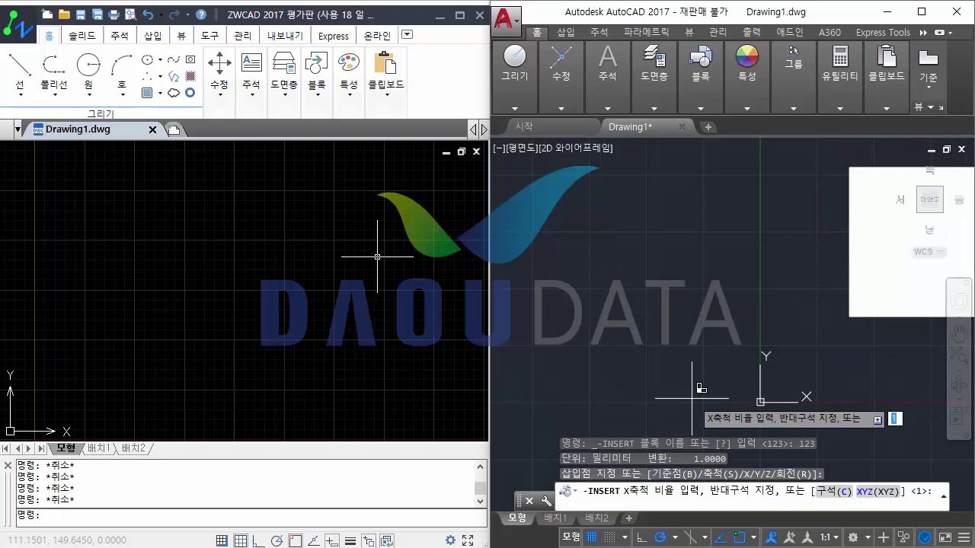
key("Return")
key("Return")
key("Return")
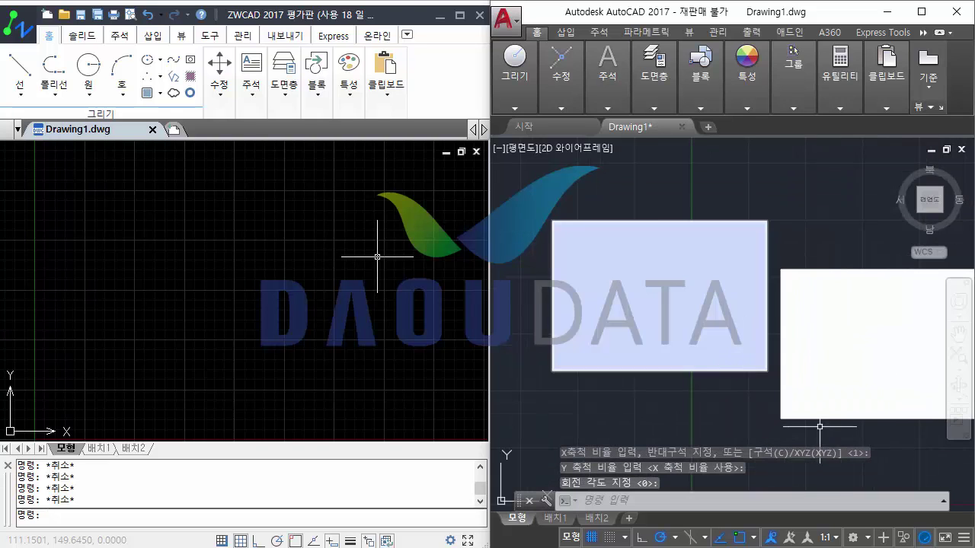
type("e")
key("Return")
key("ctrl+a")
key("Return")
key("Escape")
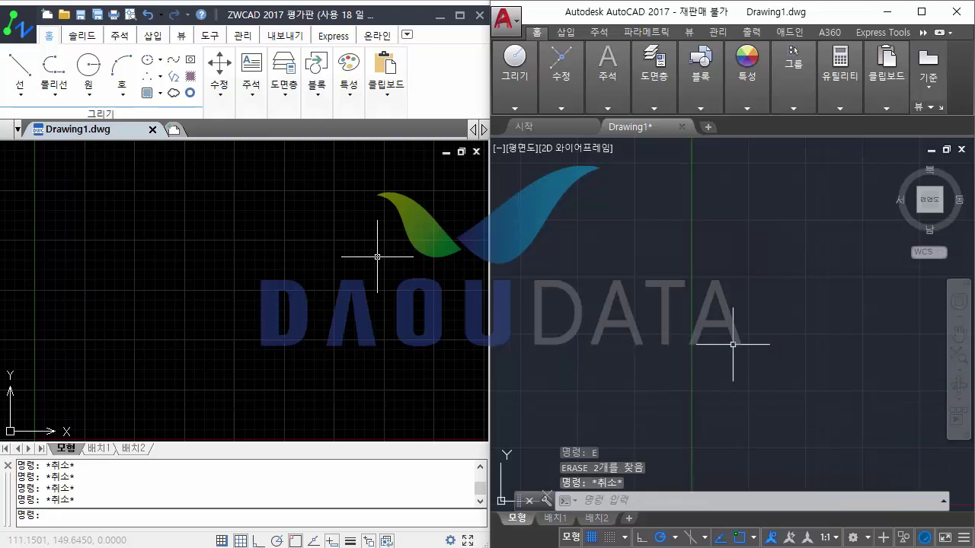
middle_click_drag(733, 344, 624, 262)
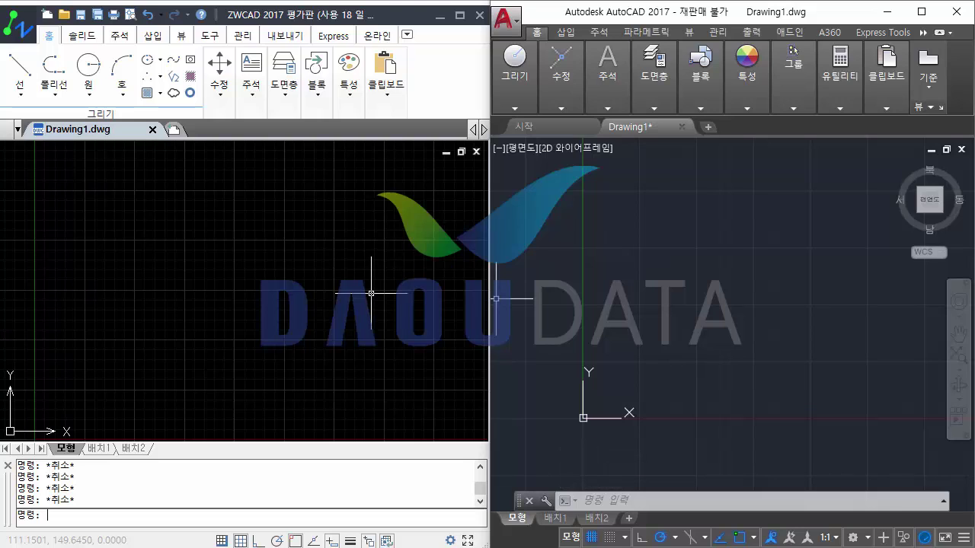
Step: Clear the prompt and draw a thin four-segment polyline in ZWCAD
type("in")
key("Escape")
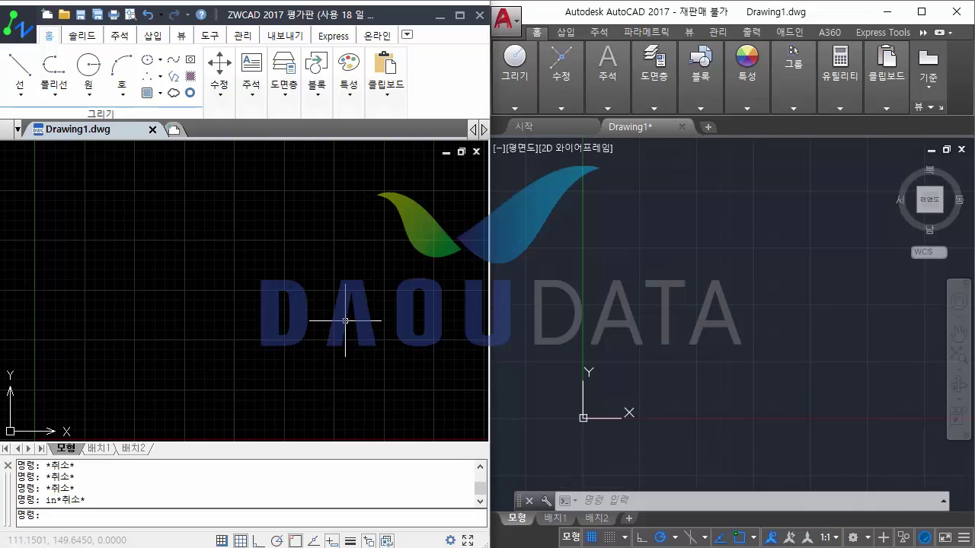
key("Escape")
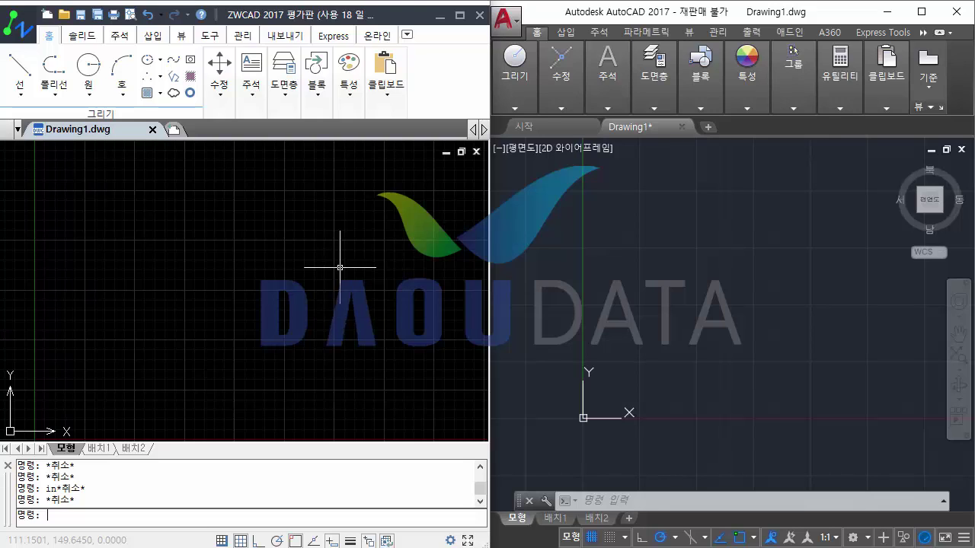
left_click(53, 67)
left_click(93, 279)
left_click(171, 206)
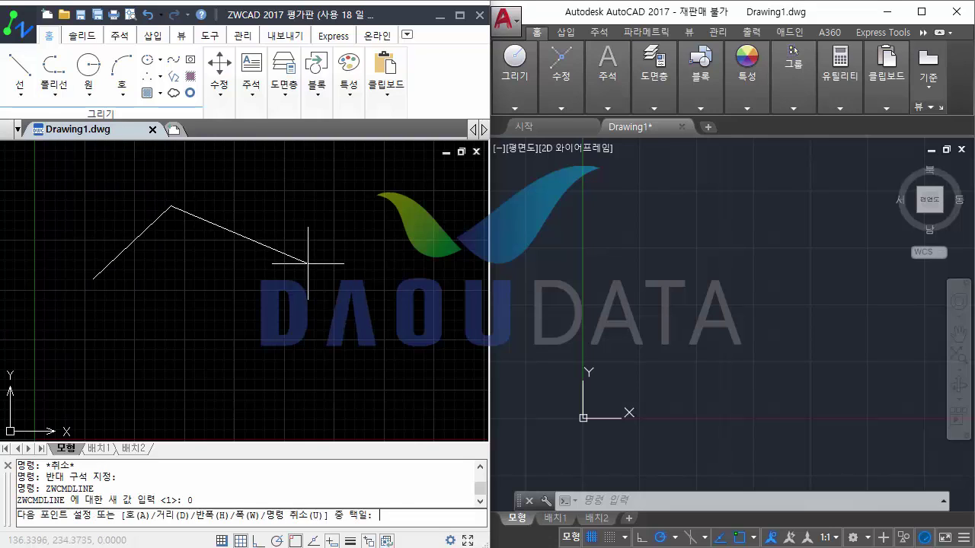
left_click(307, 264)
left_click(278, 359)
left_click(157, 378)
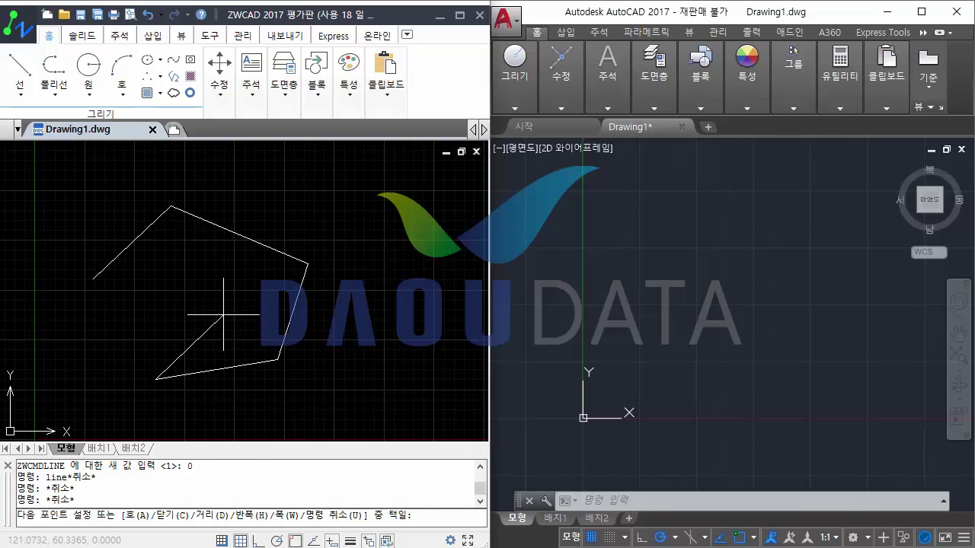
Step: Continue the polyline with a wide segment tapering from width 10 to 20
middle_click_drag(182, 320, 221, 298)
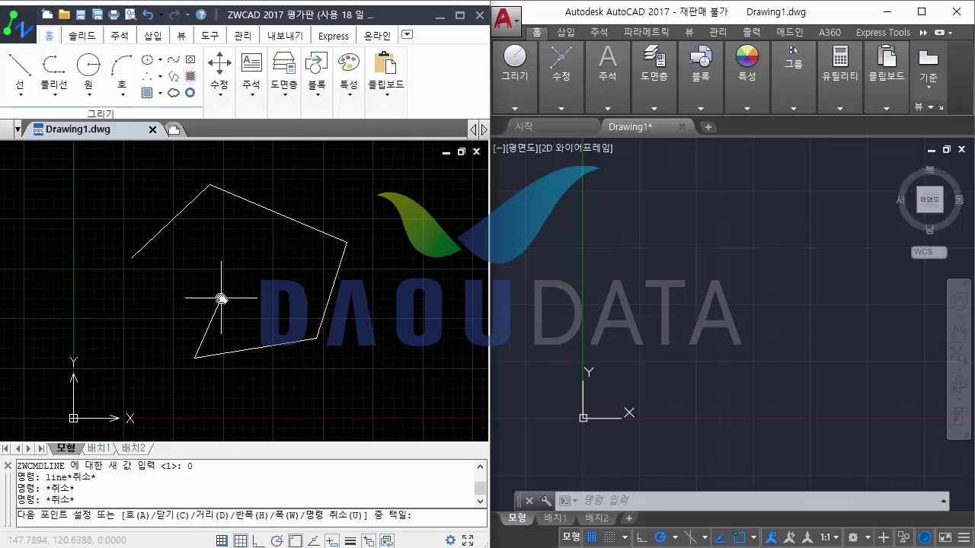
type("w")
key("Return")
type("10")
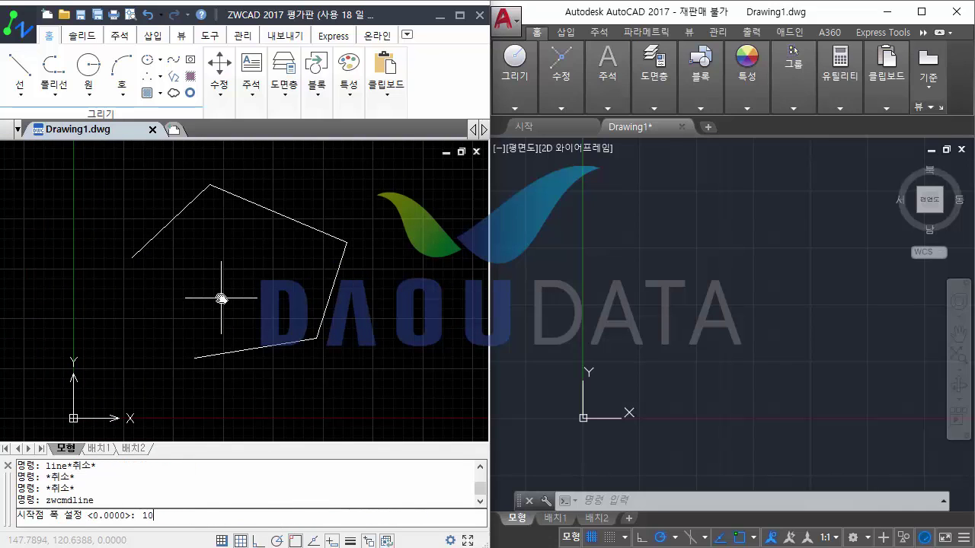
key("Return")
type("20")
key("Return")
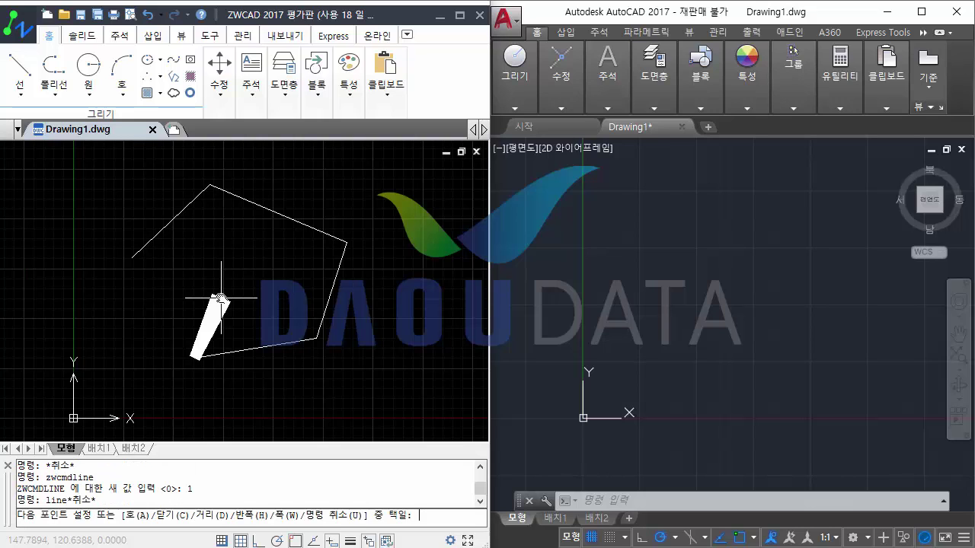
left_click(252, 272)
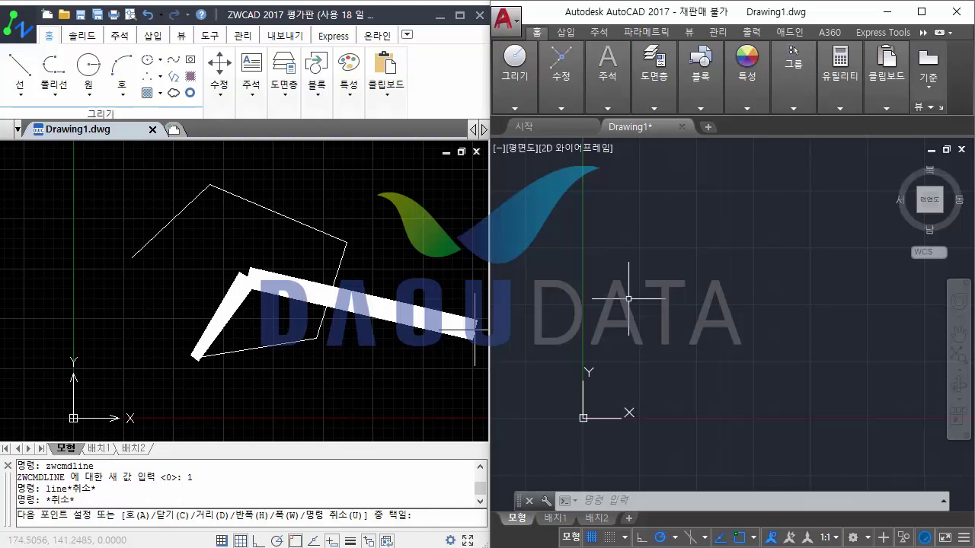
scroll(632, 274, "up", 1)
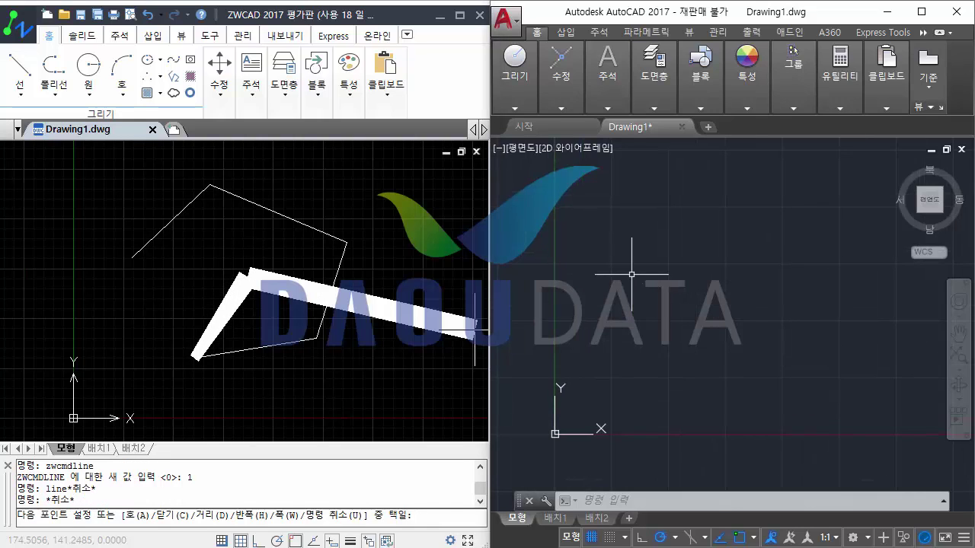
type("pl")
key("Return")
Step: Draw a thin first polyline segment, then set start width 10 and end width 20
left_click(616, 371)
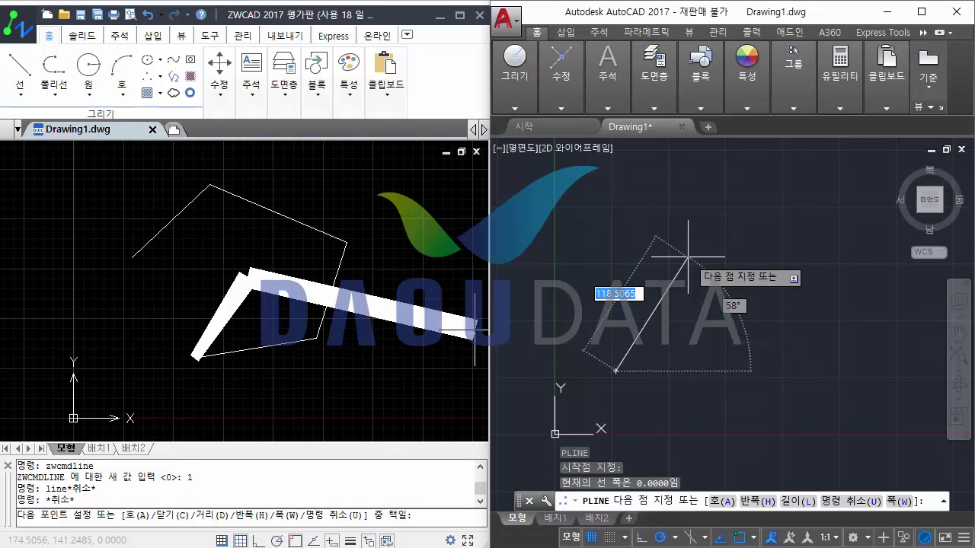
left_click(688, 256)
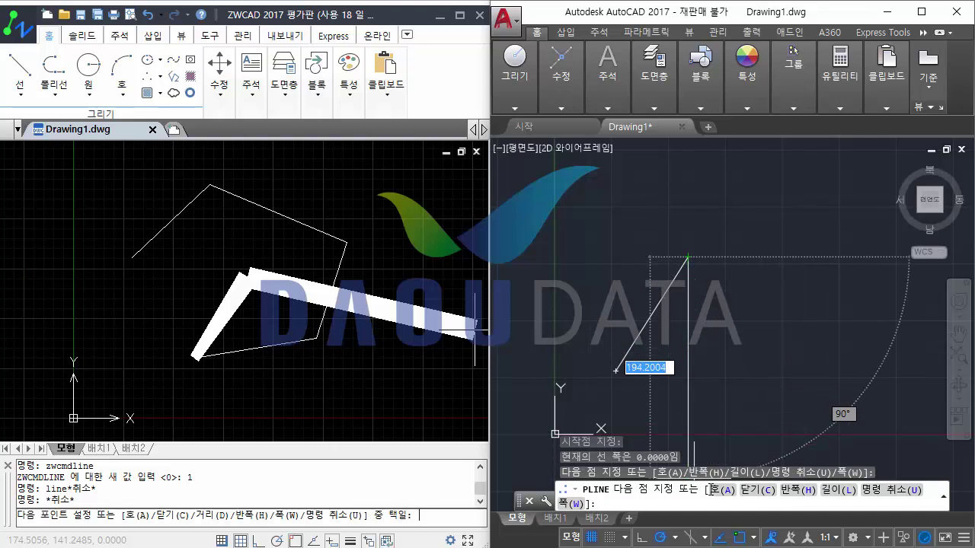
type("w")
key("Return")
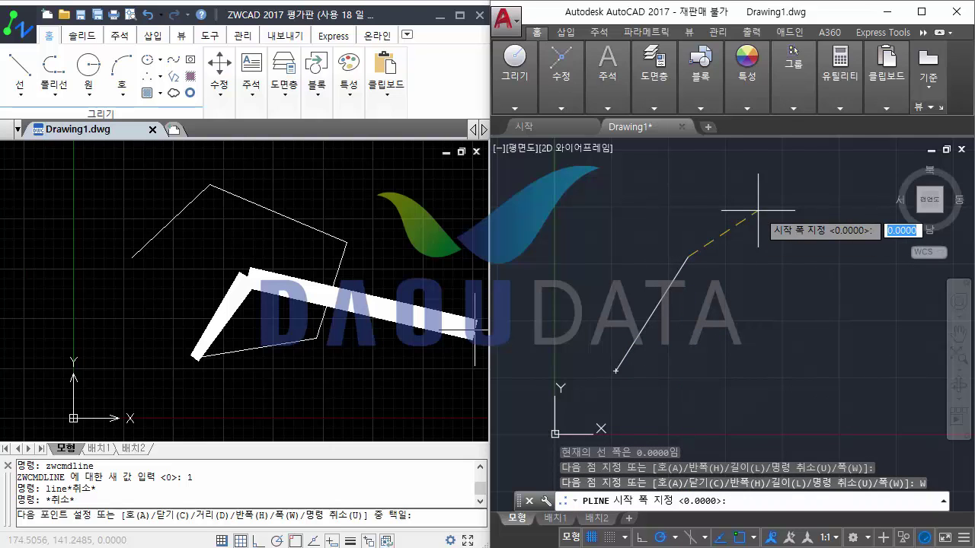
type("10")
key("Return")
type("20")
key("Return")
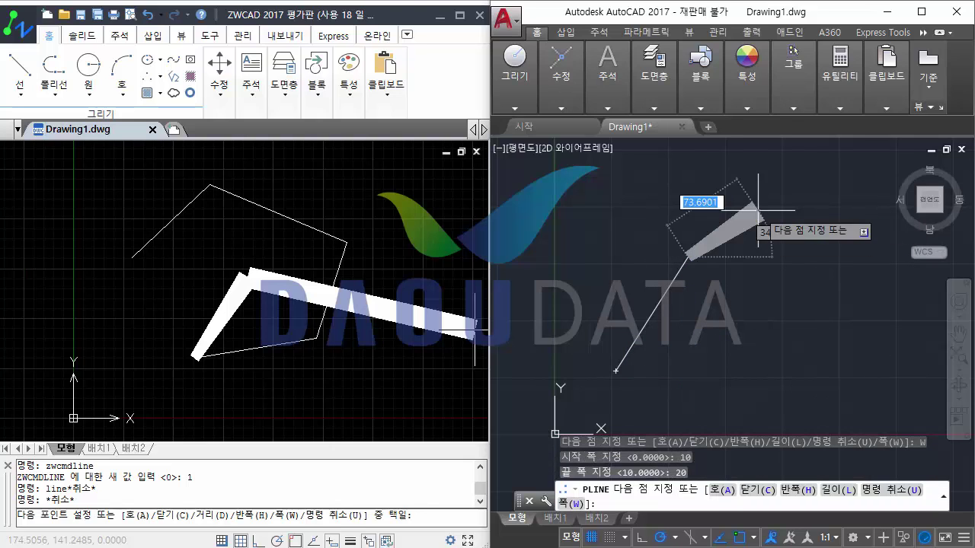
Step: Add a wide segment to the upper right and close the polyline back to its start
left_click(785, 305)
left_click(762, 489)
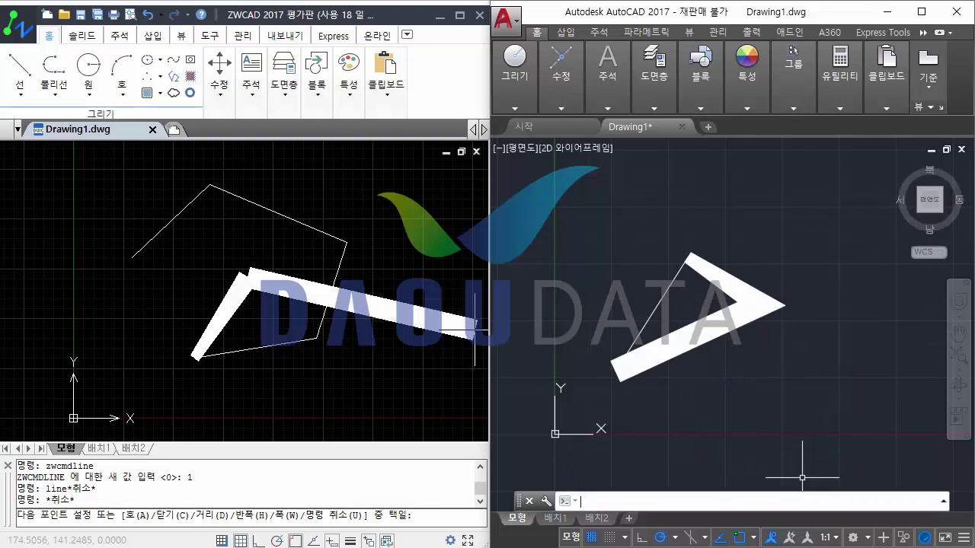
key("Escape")
key("Escape")
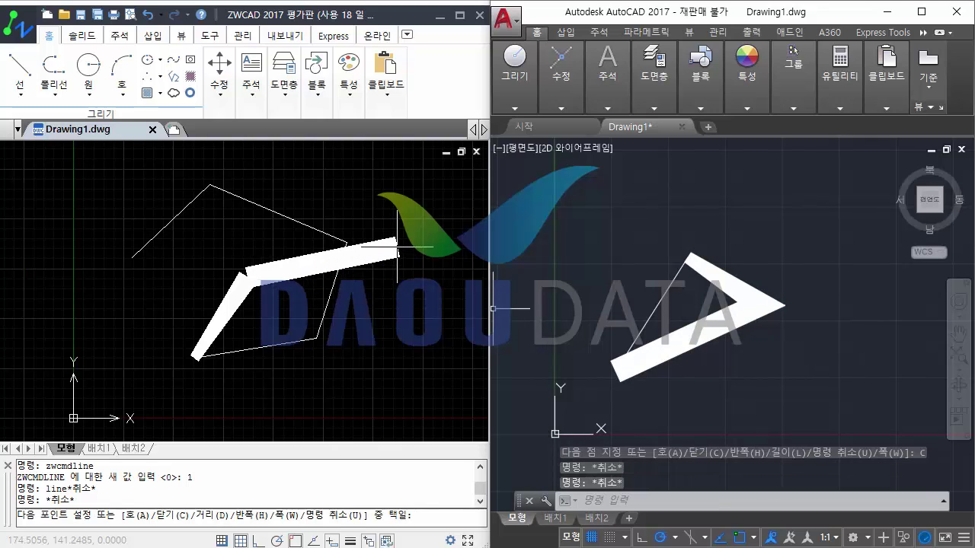
key("Escape")
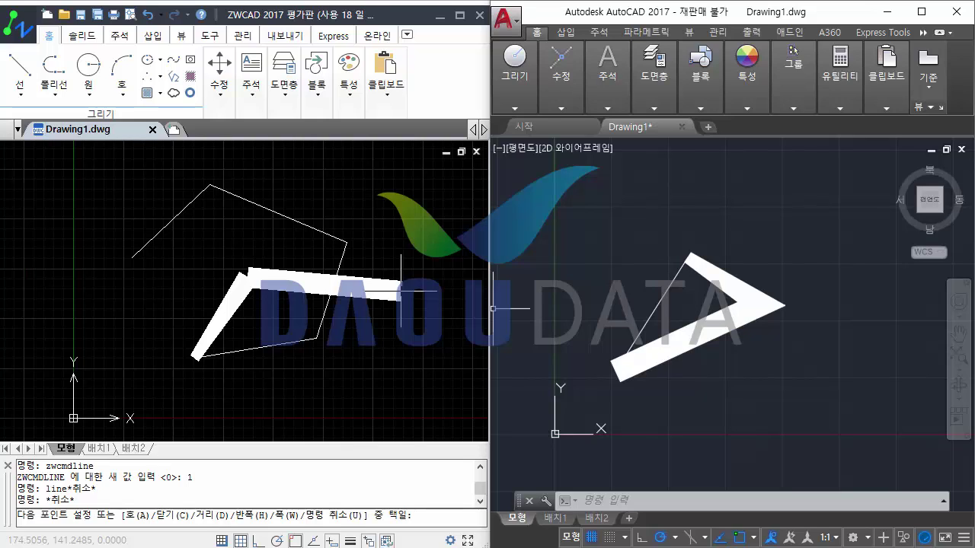
Step: Start a new PL polyline and draw two 20-wide segments, up-right then down the right side
left_click(607, 316)
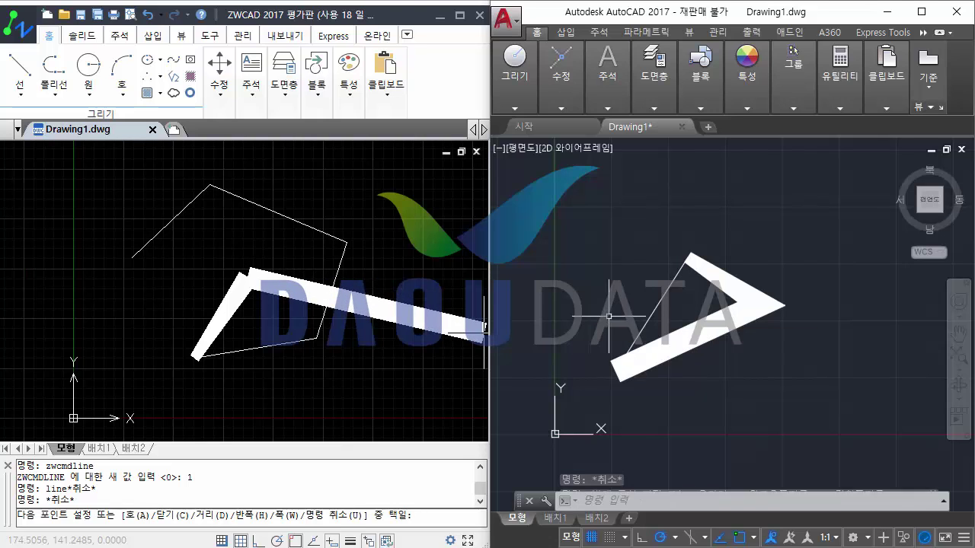
key("Escape")
key("Escape")
type("pl")
key("Return")
left_click(595, 248)
left_click(754, 175)
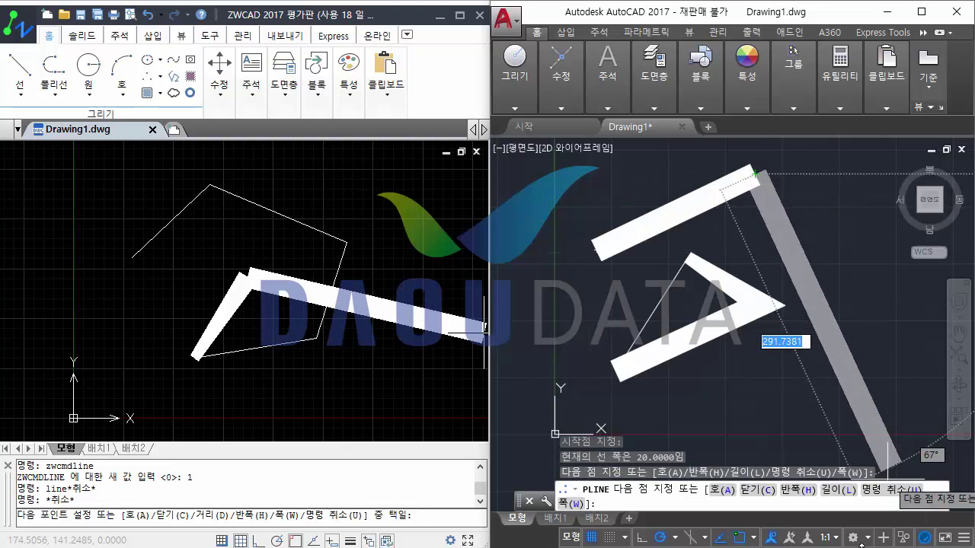
left_click(832, 366)
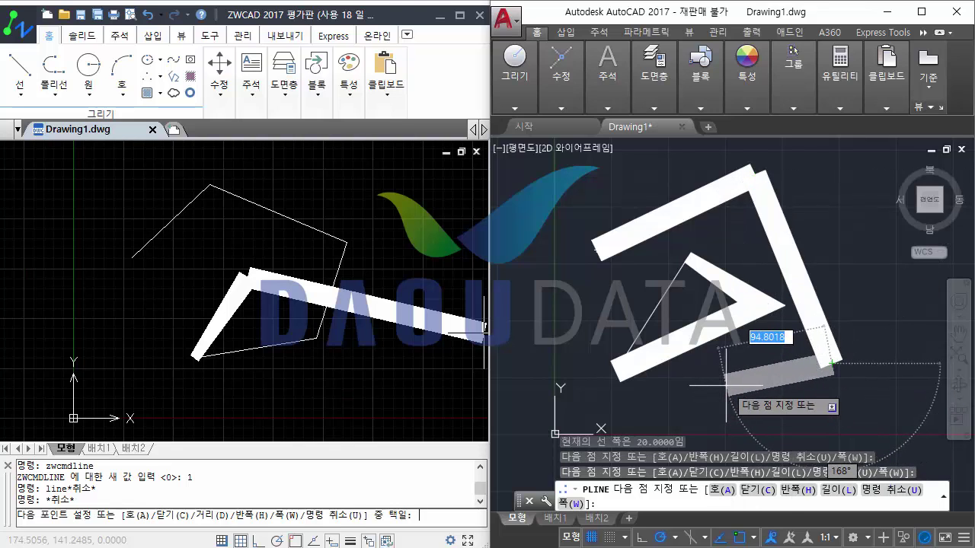